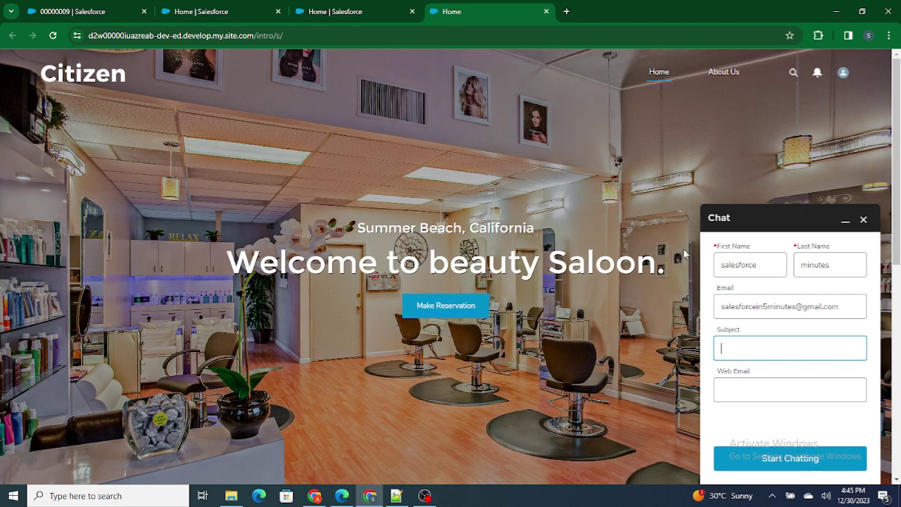
In Salesforce Setup, search for "Embe" and open Embedded Service Deployments
{"action": "left_click", "coordinate": [211, 12]}
{"action": "left_click", "coordinate": [435, 12]}
{"action": "left_click", "coordinate": [249, 8]}
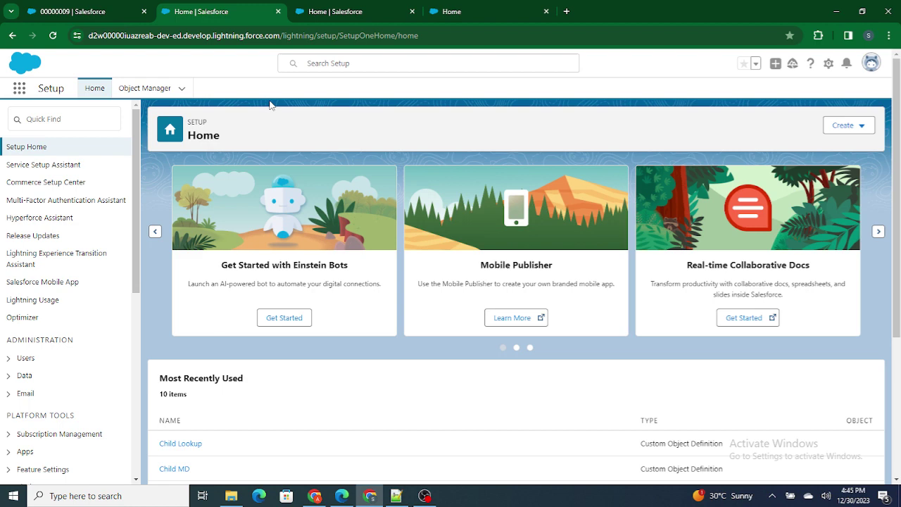
{"action": "left_click", "coordinate": [101, 113]}
{"action": "type", "text": "E"}
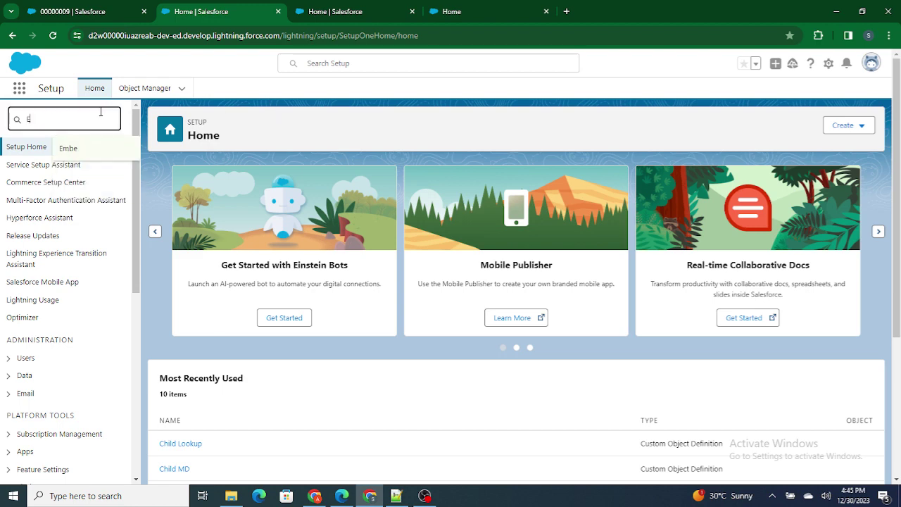
{"action": "type", "text": "mbe"}
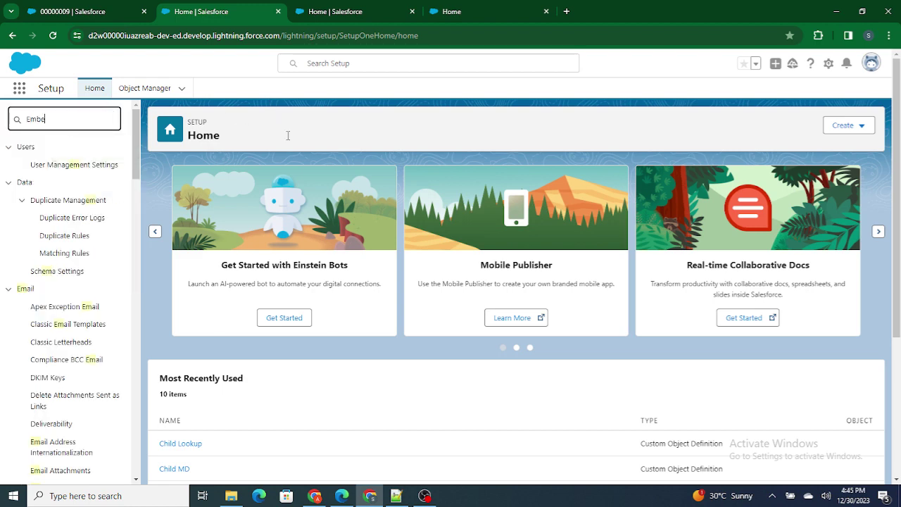
{"action": "scroll", "coordinate": [44, 314], "scroll_direction": "down", "scroll_amount": 1}
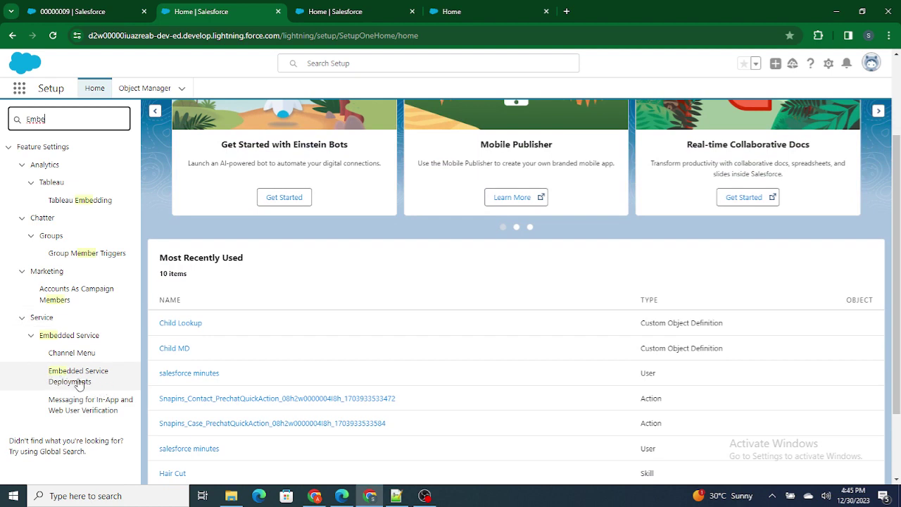
{"action": "left_click", "coordinate": [72, 381]}
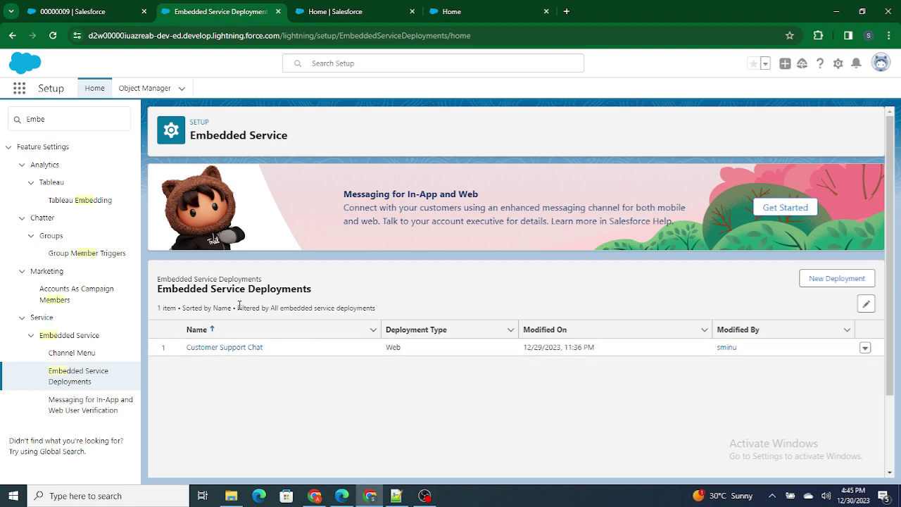
Open the Customer Support Chat deployment and go into its Chat Settings for editing
{"action": "left_click", "coordinate": [245, 348]}
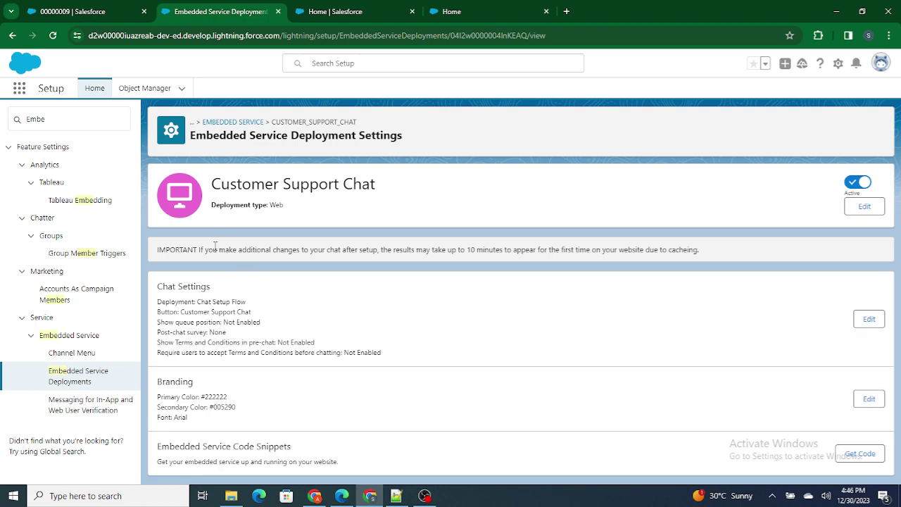
{"action": "left_click_drag", "start_coordinate": [202, 249], "coordinate": [501, 249]}
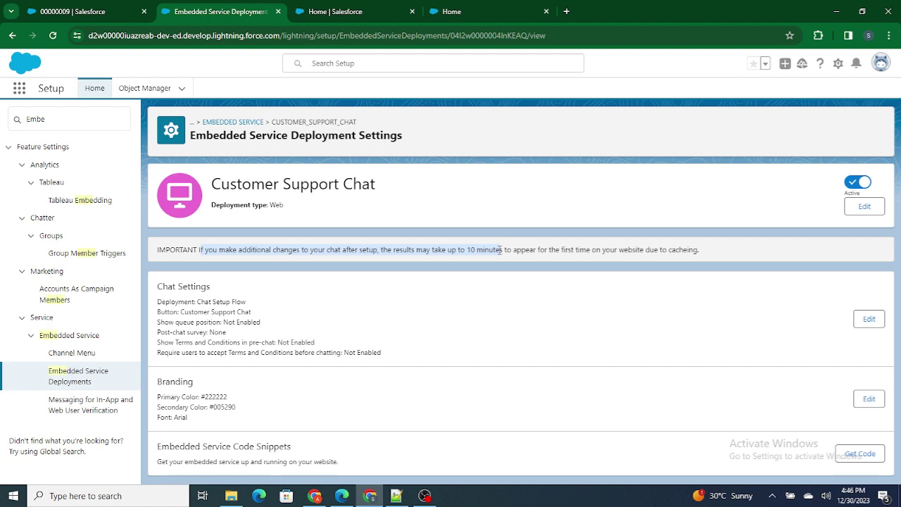
{"action": "left_click", "coordinate": [303, 301]}
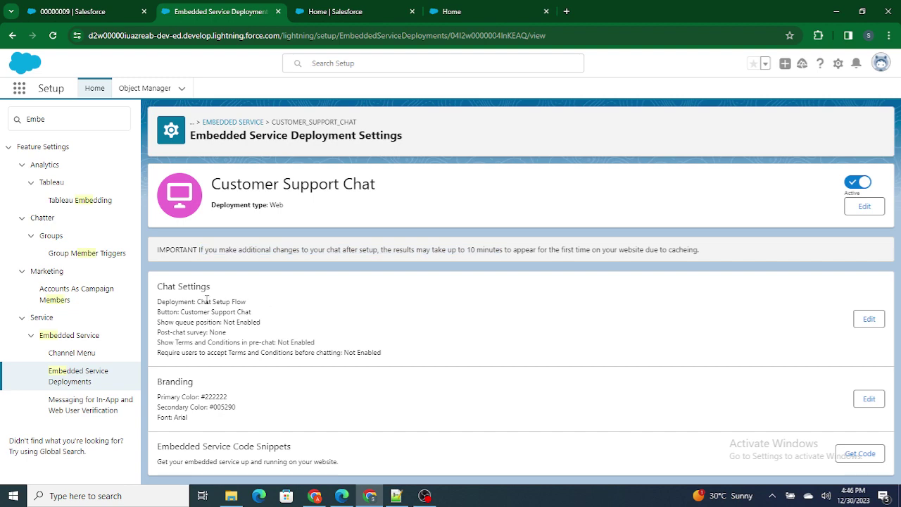
{"action": "left_click", "coordinate": [470, 10]}
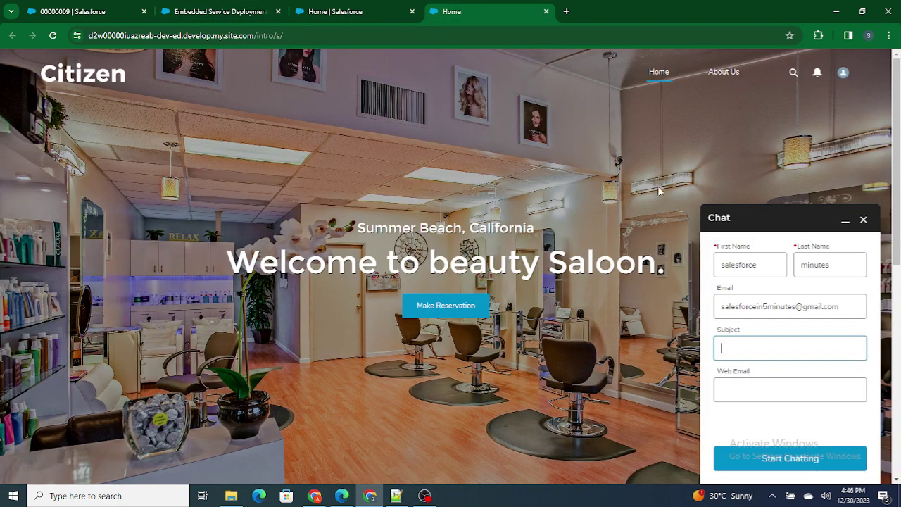
{"action": "left_click", "coordinate": [216, 9]}
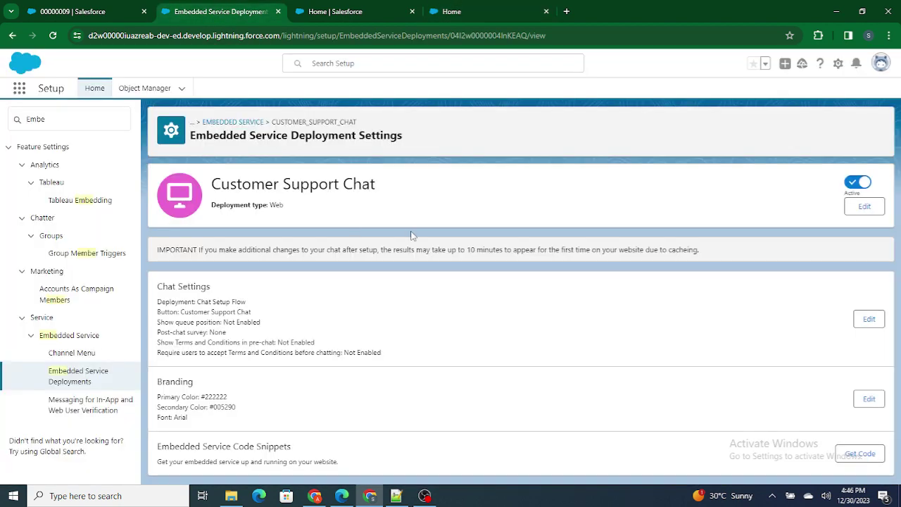
{"action": "left_click_drag", "start_coordinate": [157, 285], "coordinate": [232, 294]}
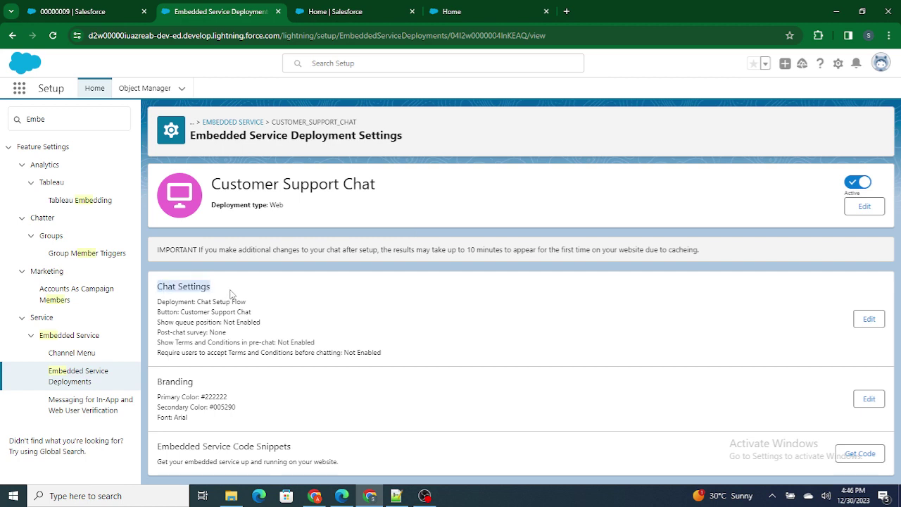
{"action": "left_click", "coordinate": [866, 320]}
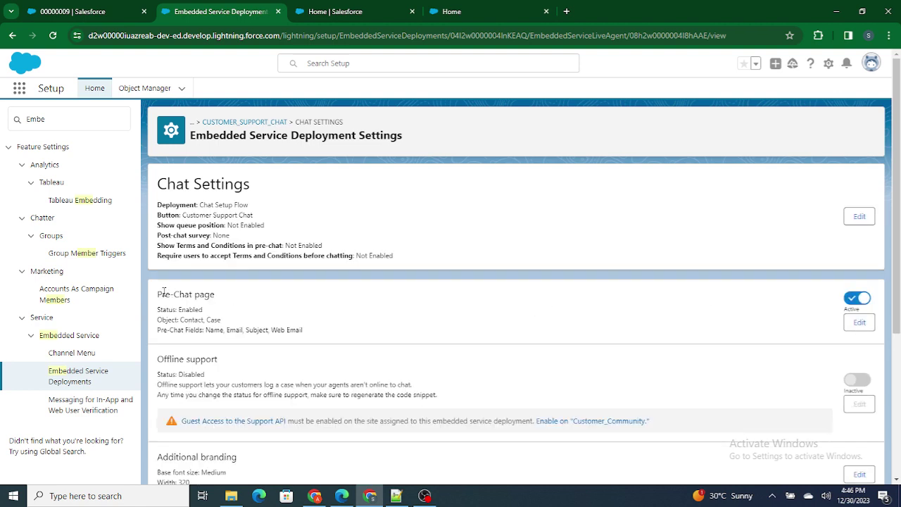
Edit the Pre-Chat page, keeping Service as the chat type, and proceed to customizing the form
{"action": "left_click_drag", "start_coordinate": [163, 293], "coordinate": [231, 299]}
{"action": "left_click", "coordinate": [583, 223]}
{"action": "left_click", "coordinate": [860, 324]}
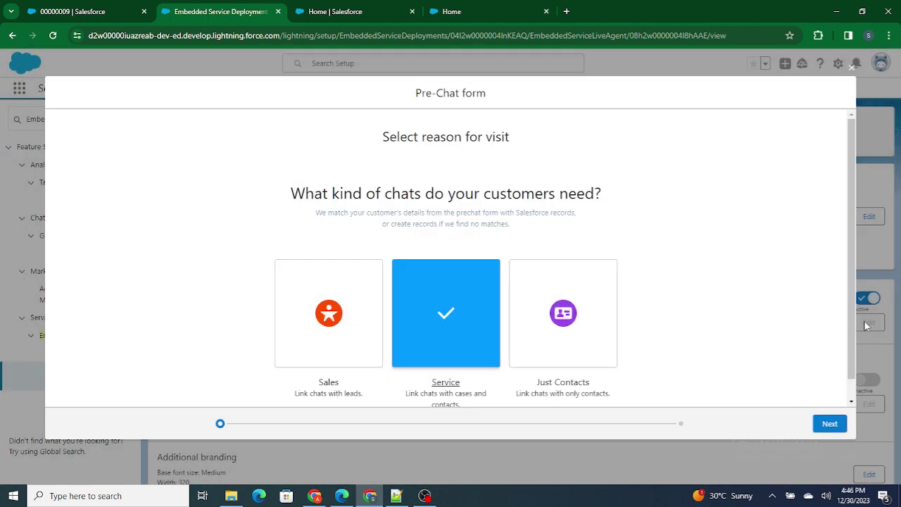
{"action": "left_click", "coordinate": [825, 423]}
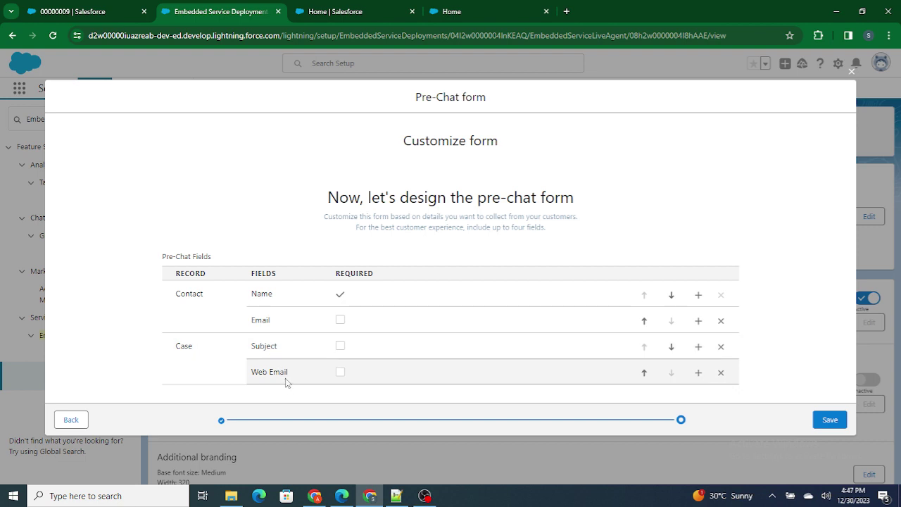
Add the Phone field to the Contact record's pre-chat fields, after Name
{"action": "left_click", "coordinate": [698, 295]}
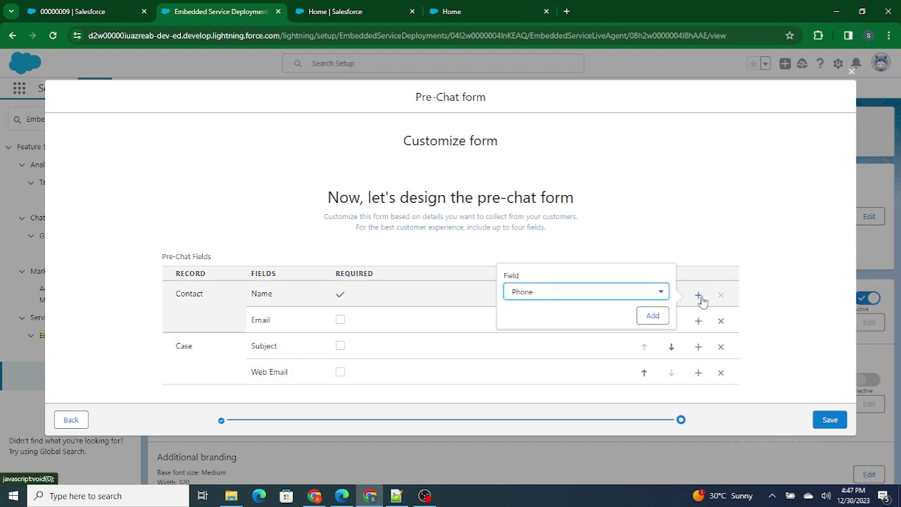
{"action": "left_click", "coordinate": [531, 292]}
{"action": "left_click", "coordinate": [529, 271]}
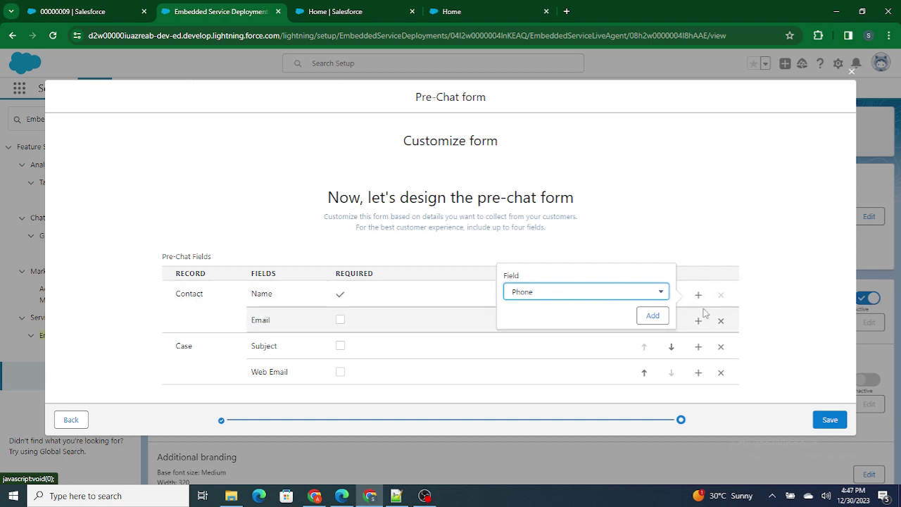
{"action": "left_click", "coordinate": [652, 316]}
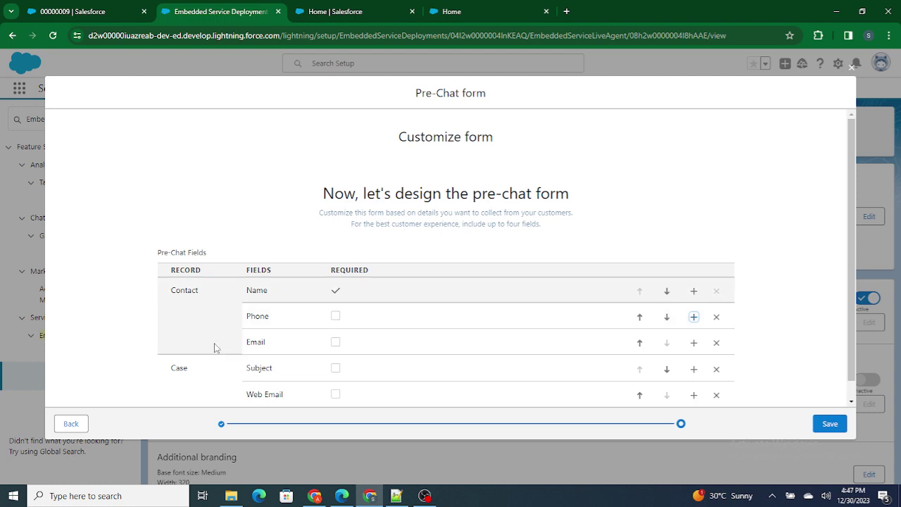
Make the Contact record's Phone field required and save the pre-chat form
{"action": "double_click", "coordinate": [264, 315]}
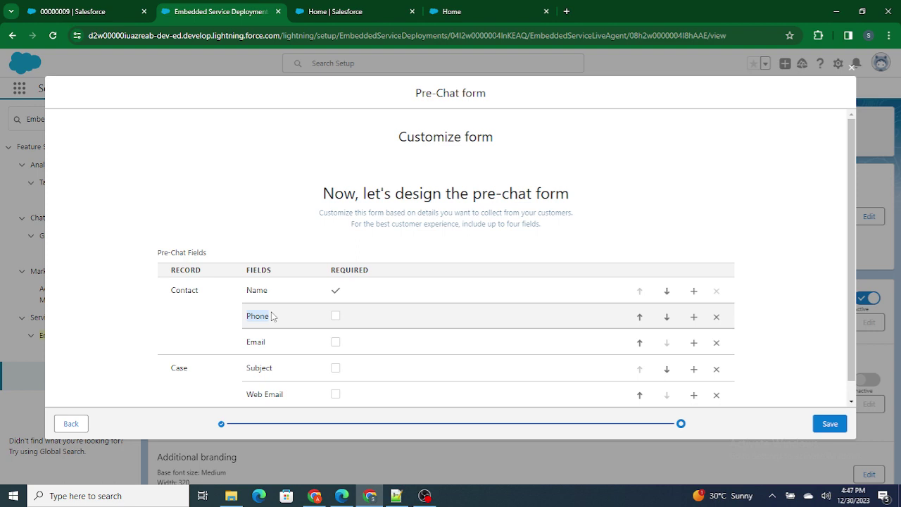
{"action": "left_click", "coordinate": [284, 233]}
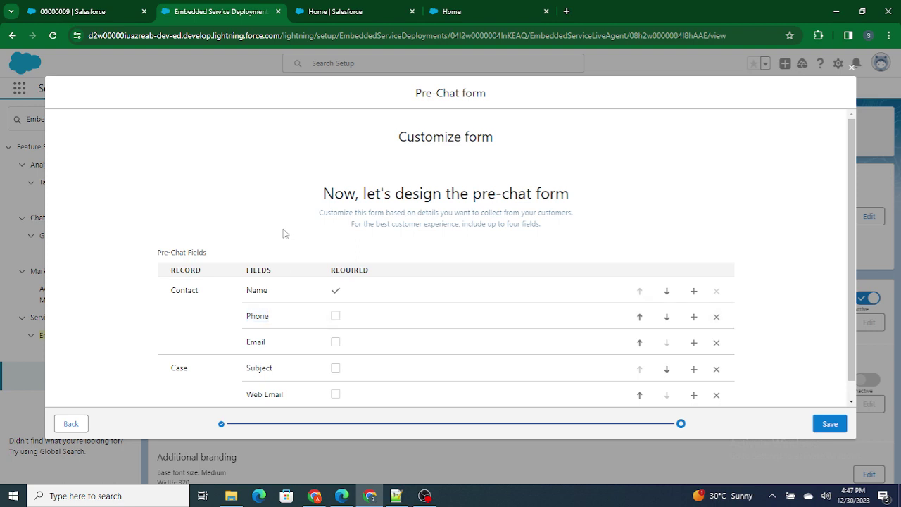
{"action": "left_click", "coordinate": [335, 316]}
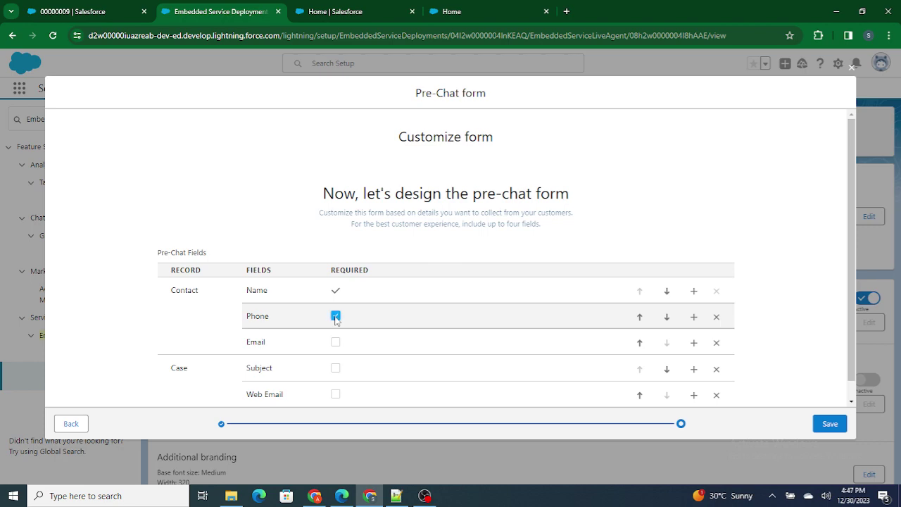
{"action": "left_click", "coordinate": [833, 425]}
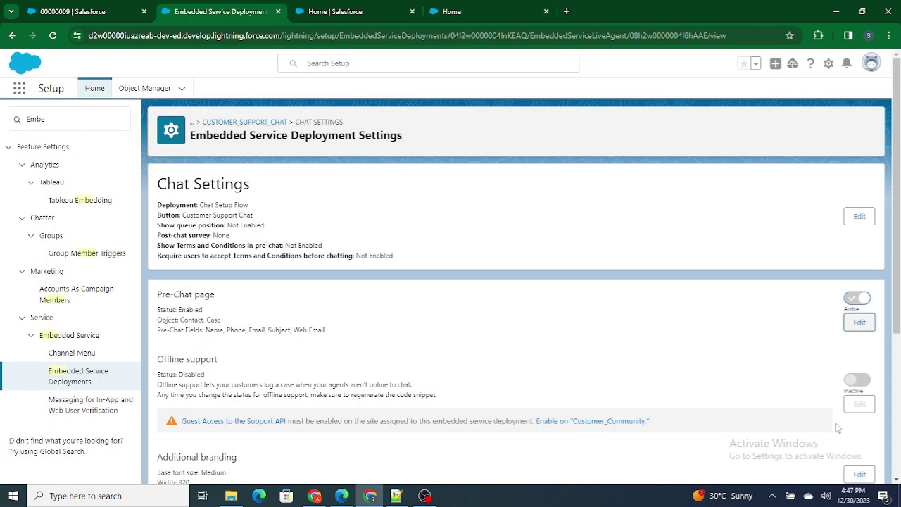
Reload the Citizen community site and open its expert chat to check the Phone field on the pre-chat form
{"action": "left_click", "coordinate": [491, 11]}
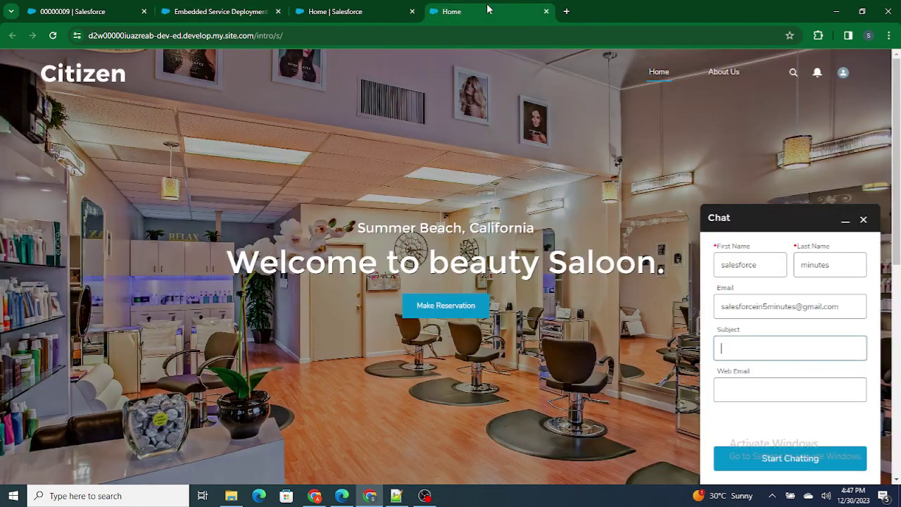
{"action": "left_click", "coordinate": [54, 36]}
{"action": "left_click", "coordinate": [226, 12]}
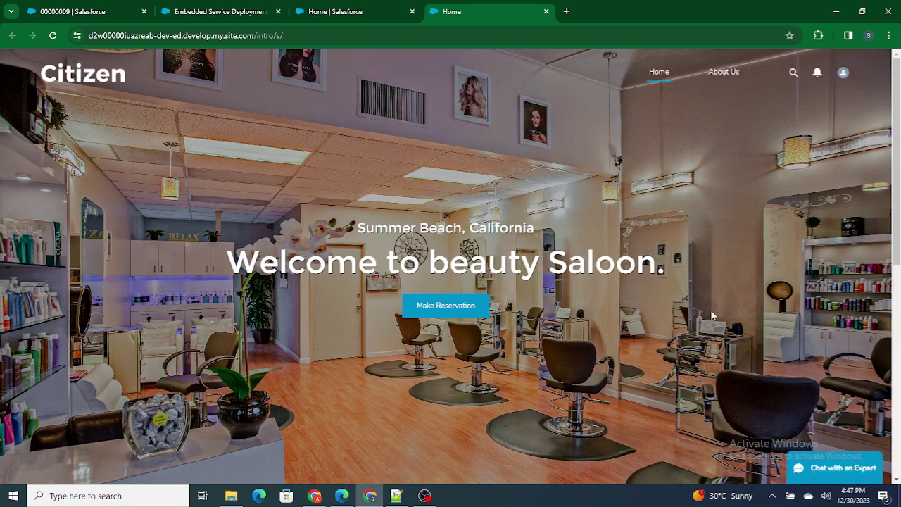
{"action": "left_click", "coordinate": [858, 474]}
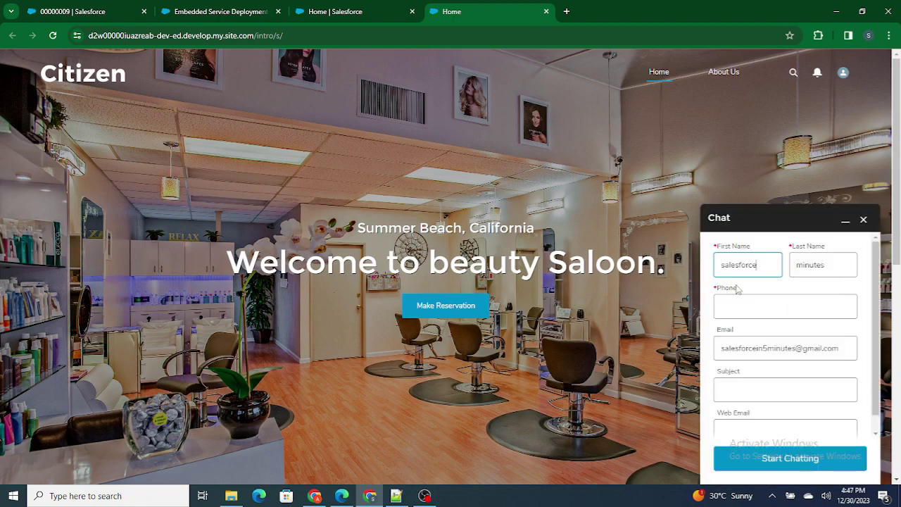
{"action": "left_click", "coordinate": [737, 289]}
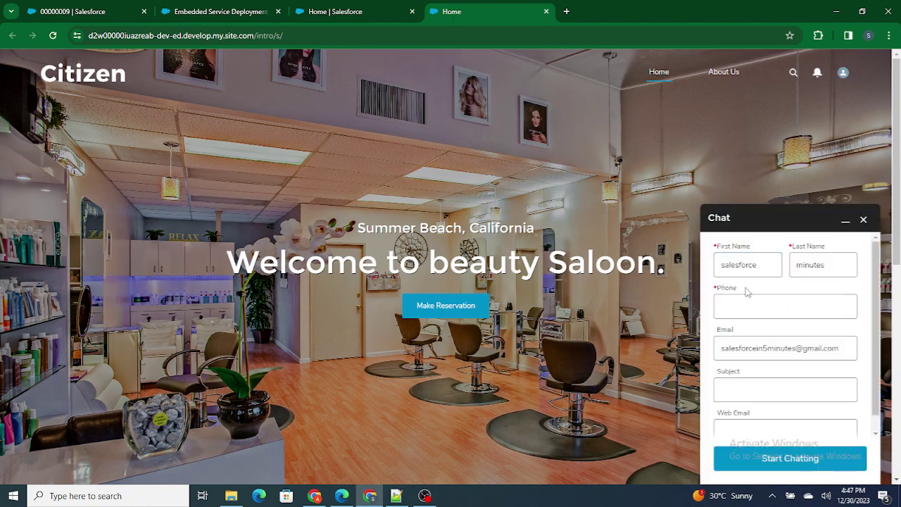
{"action": "left_click_drag", "start_coordinate": [744, 292], "coordinate": [706, 294]}
{"action": "left_click", "coordinate": [222, 13]}
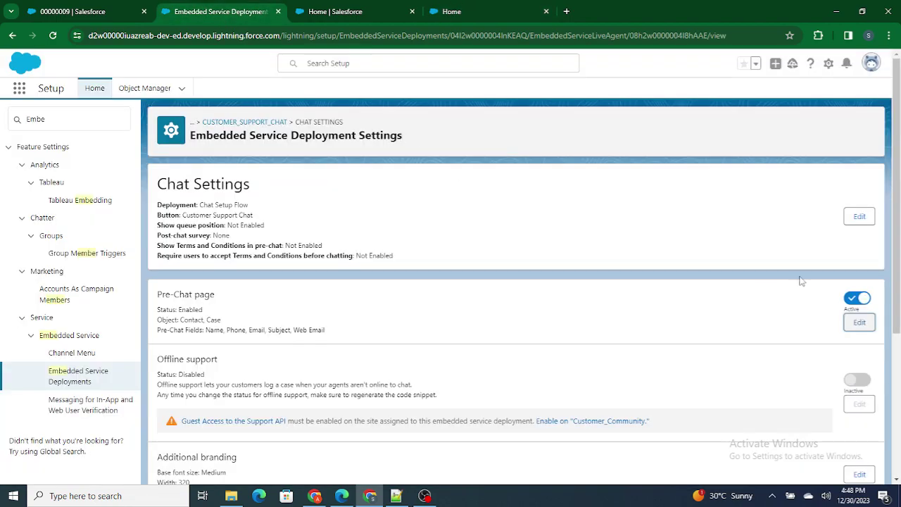
{"action": "left_click", "coordinate": [451, 12]}
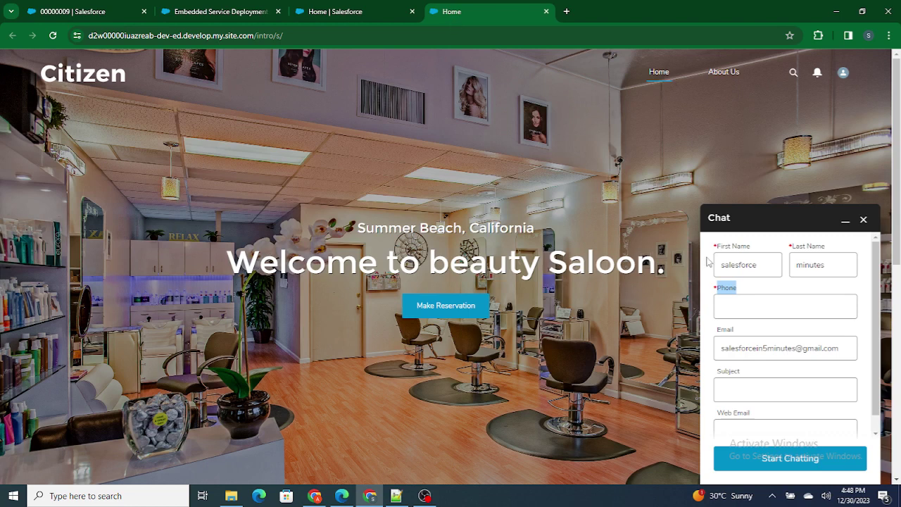
{"action": "left_click", "coordinate": [211, 10]}
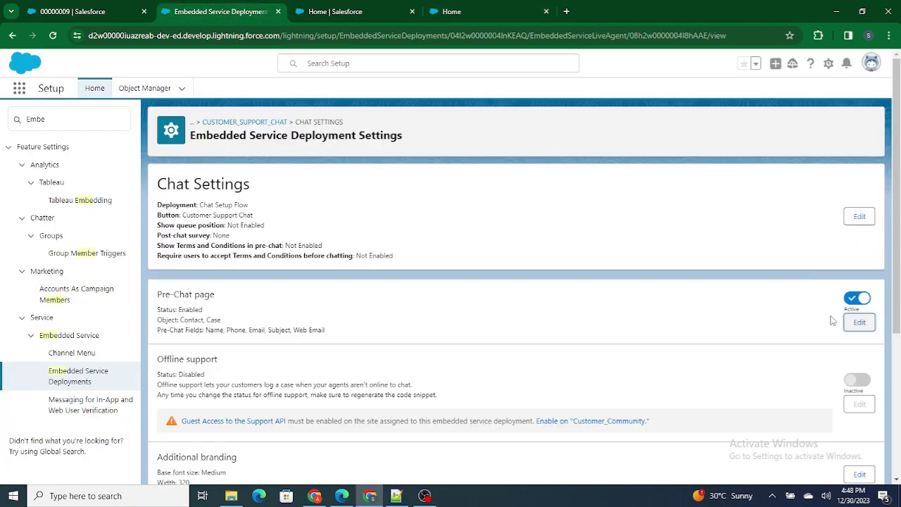
{"action": "left_click", "coordinate": [866, 323]}
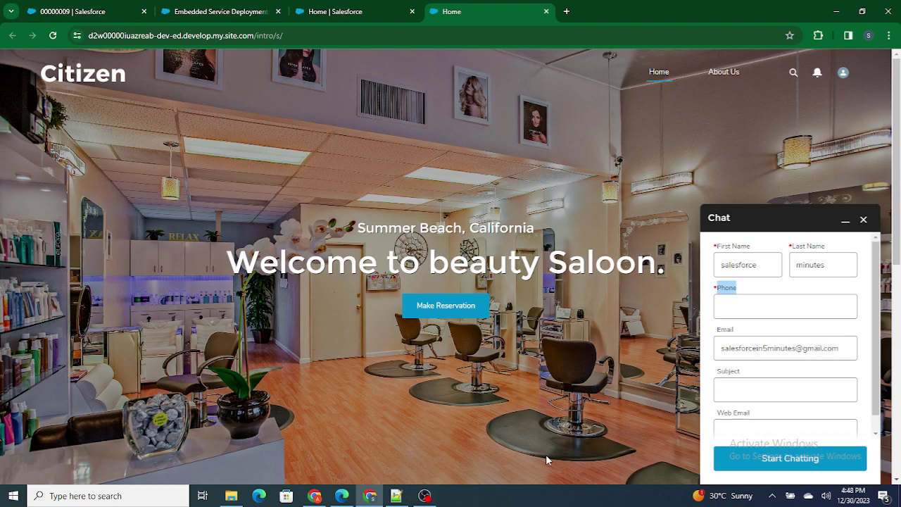
{"action": "left_click", "coordinate": [425, 495]}
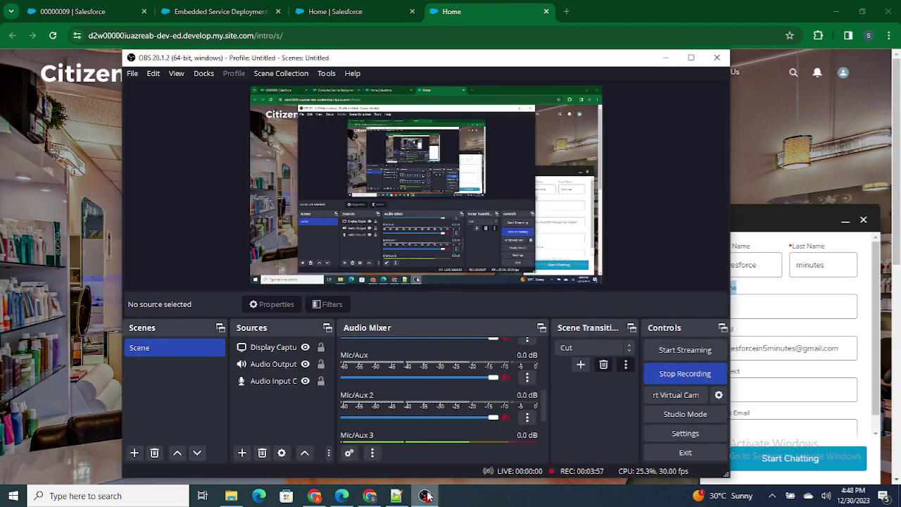